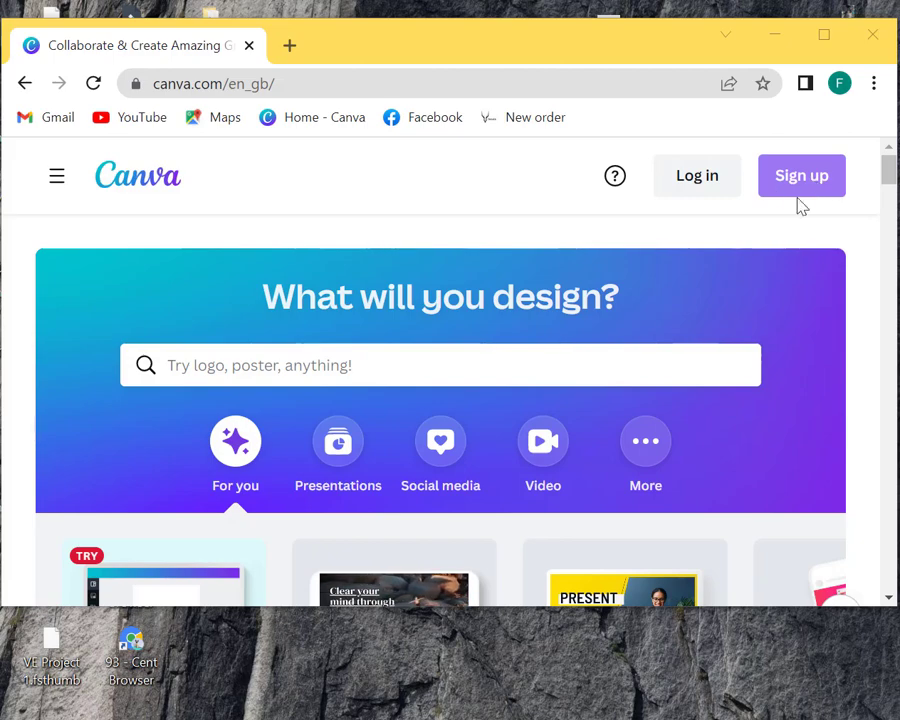
Start a new Canva sign-up and choose to continue with email
click(805, 186)
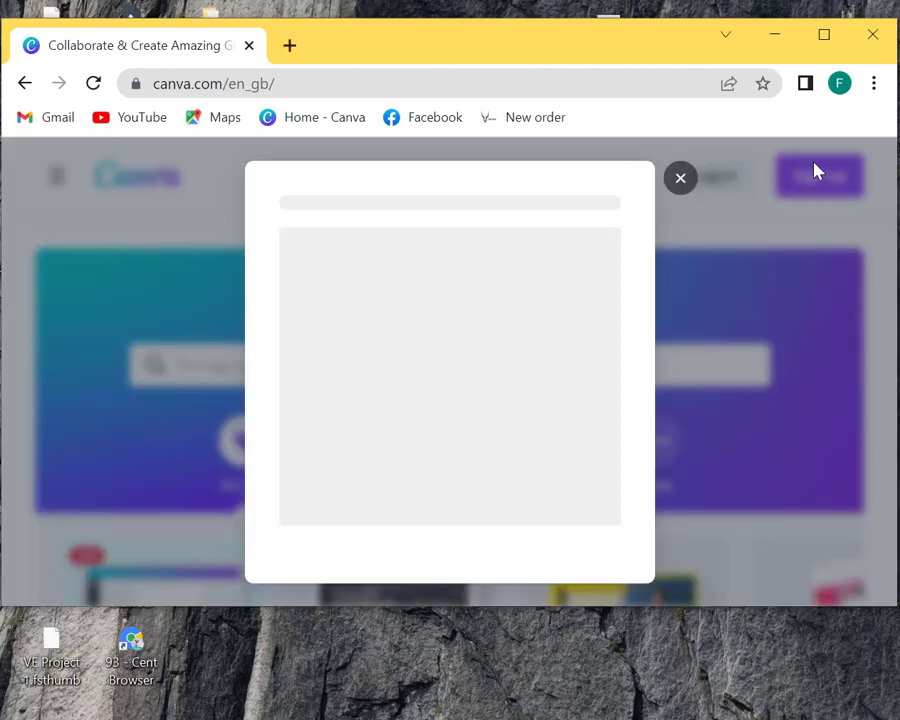
scroll(470, 342, down, 1)
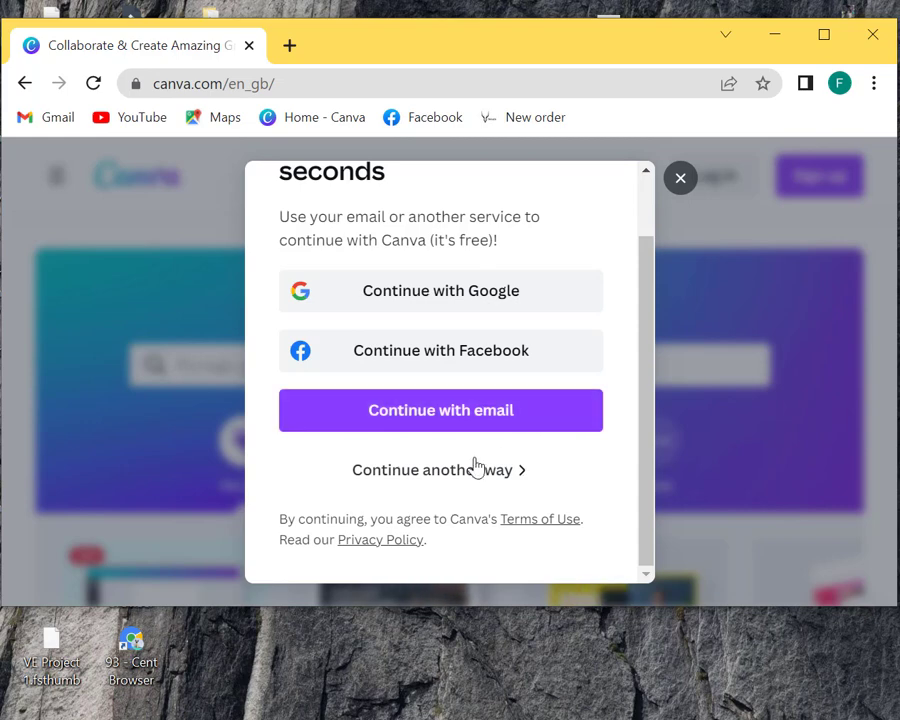
click(432, 420)
Fill in the saved email address from autofill and submit it
click(376, 285)
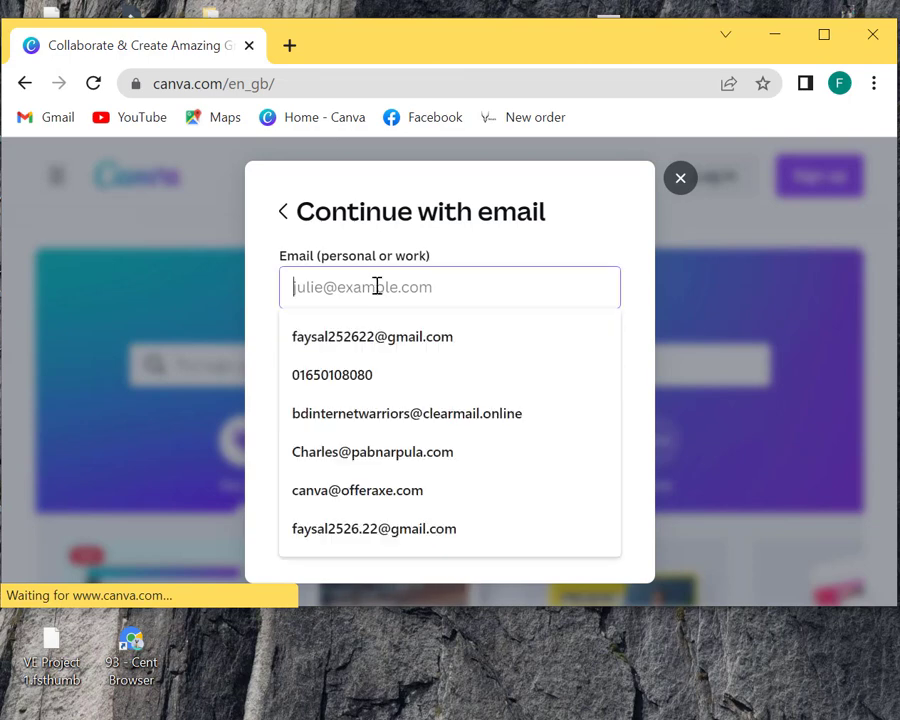
click(390, 340)
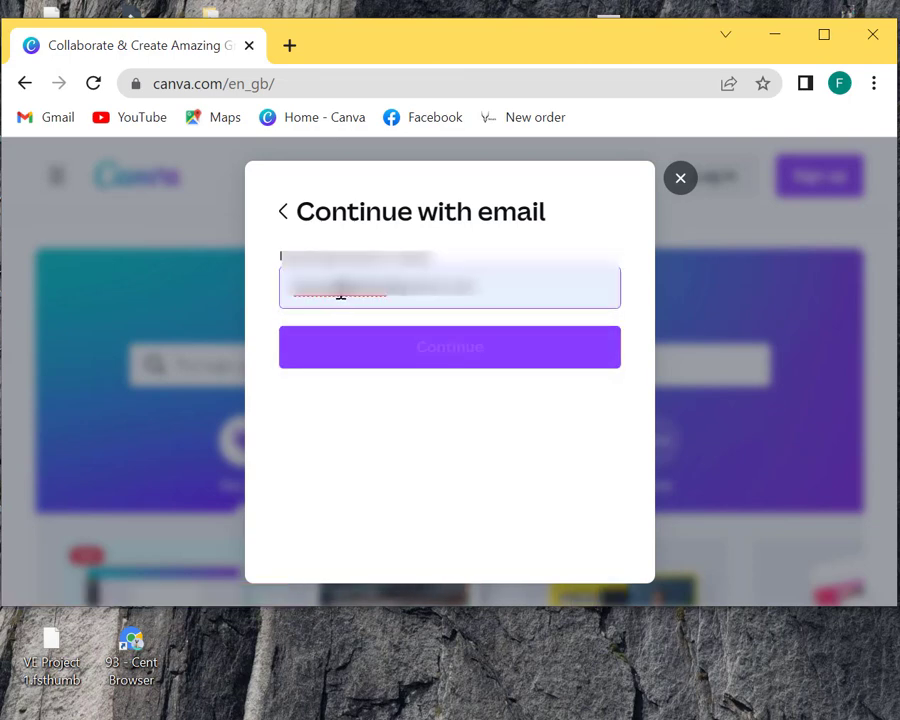
click(458, 343)
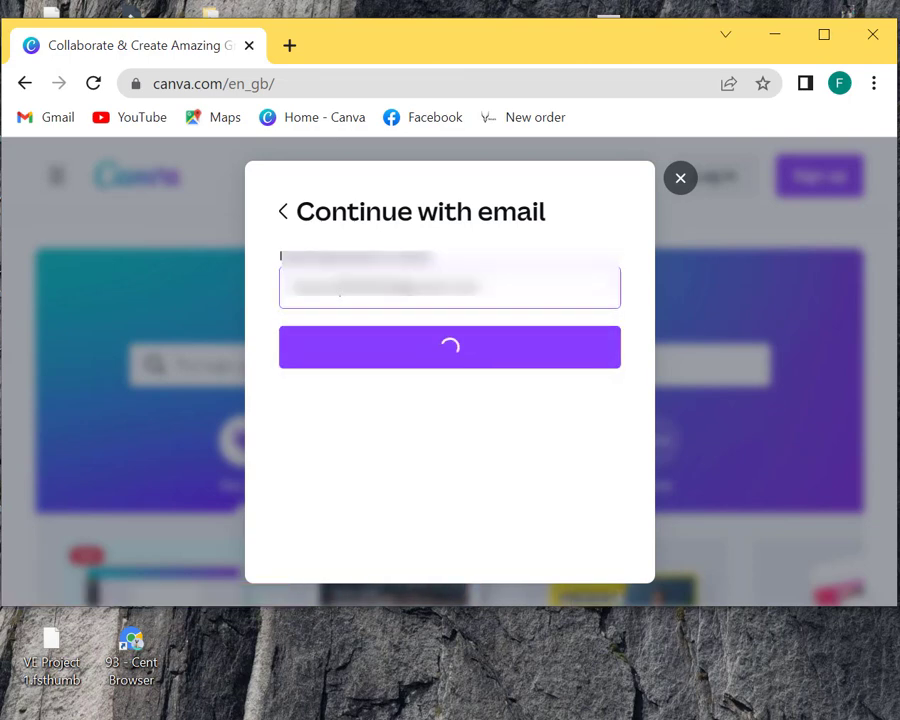
click(318, 348)
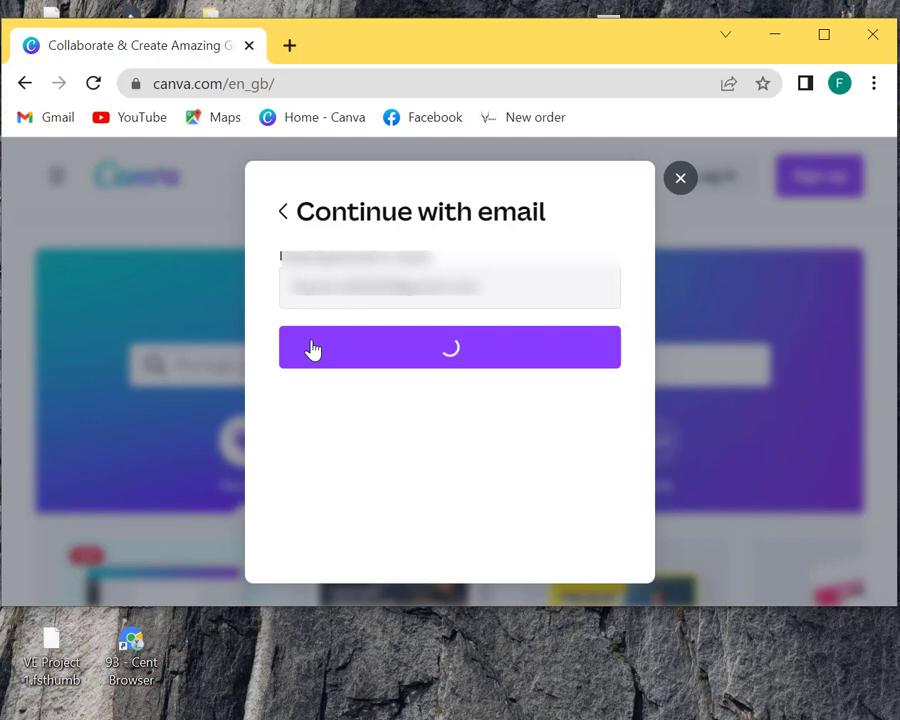
Enter the autofilled name and a new password, then create the account
click(312, 311)
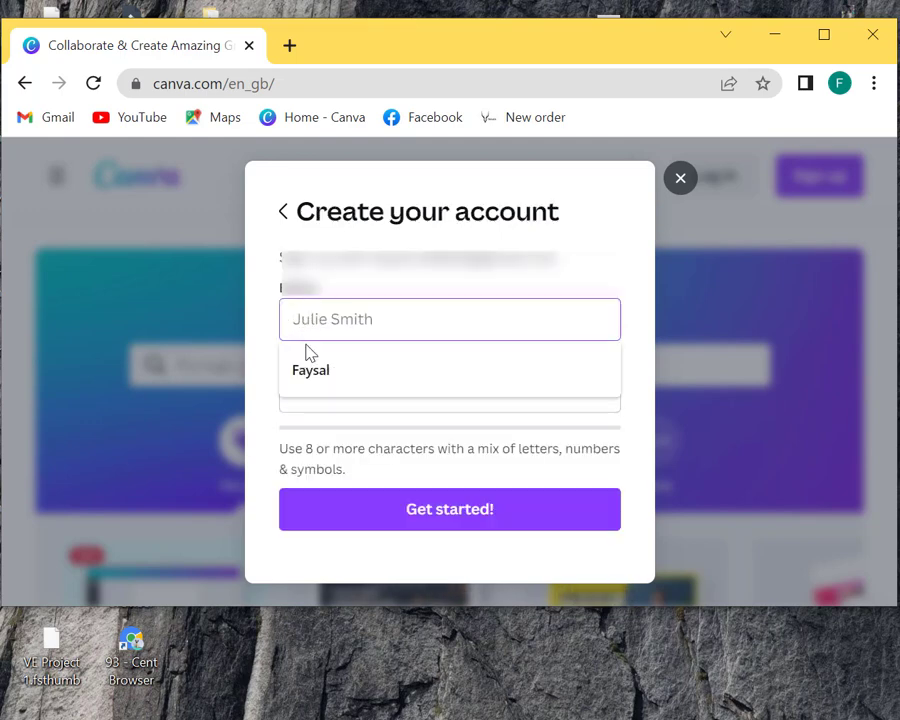
click(306, 368)
click(372, 401)
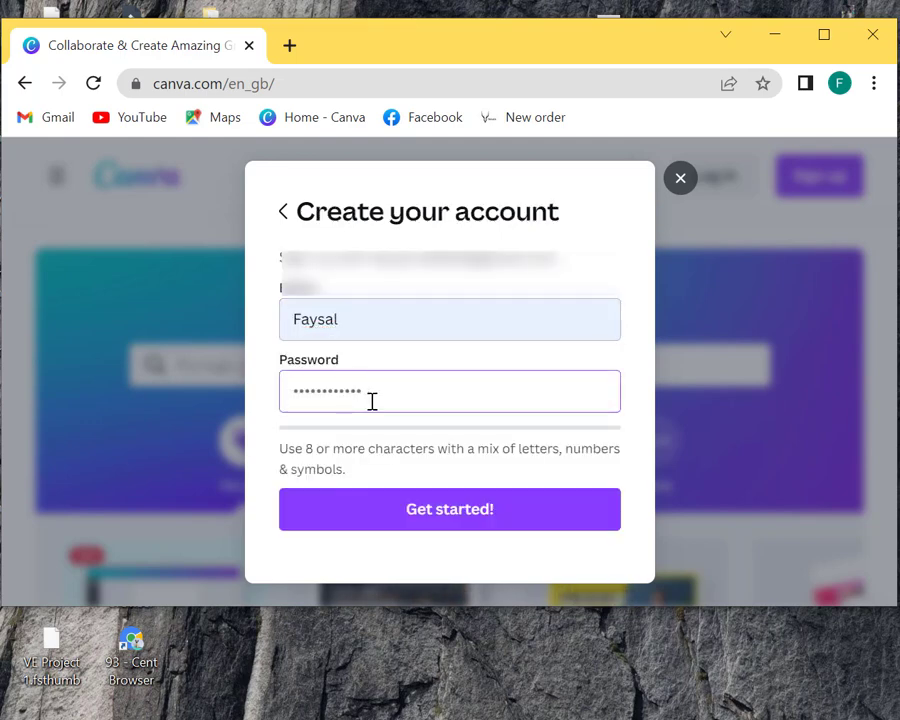
text(•••)
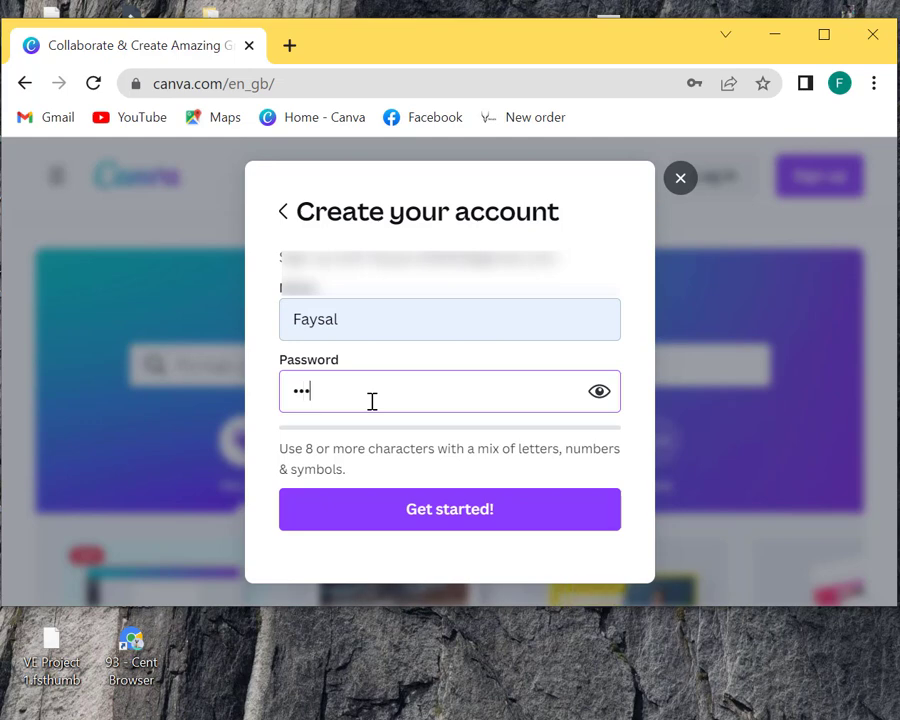
text(••)
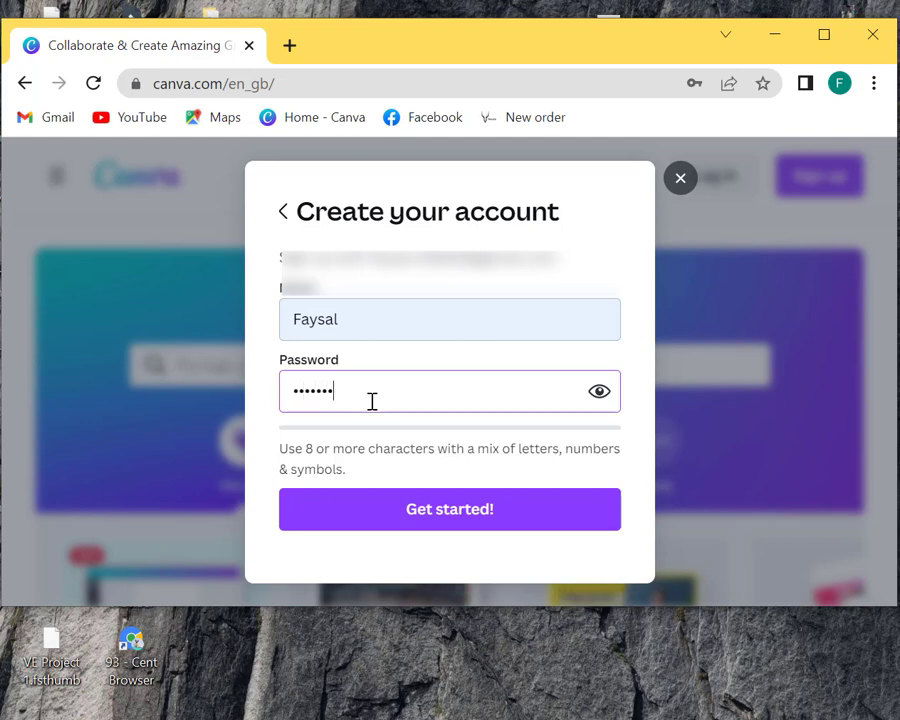
text(•)
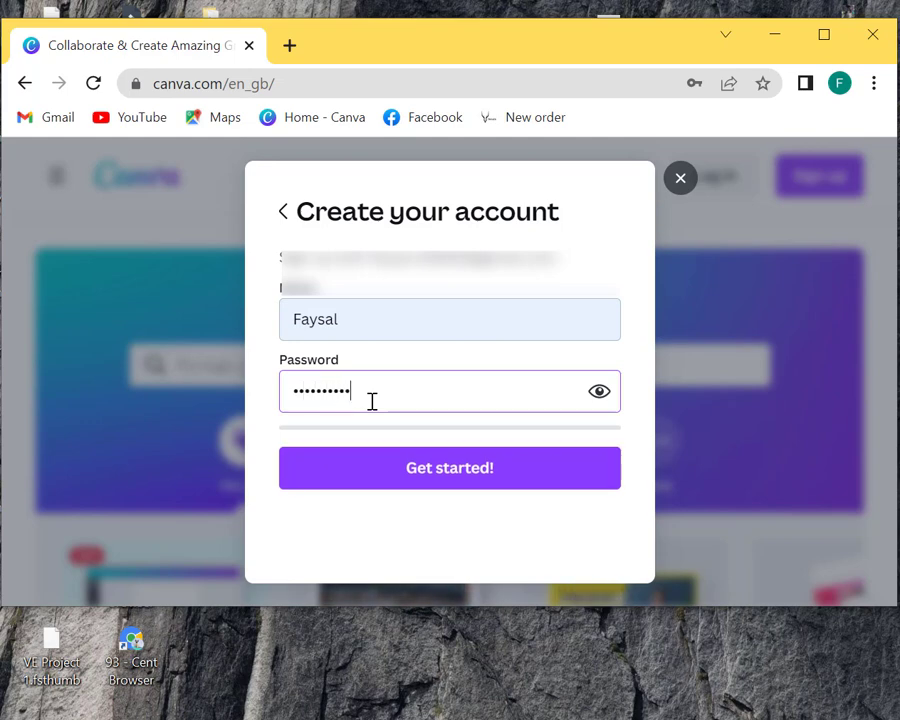
text(••)
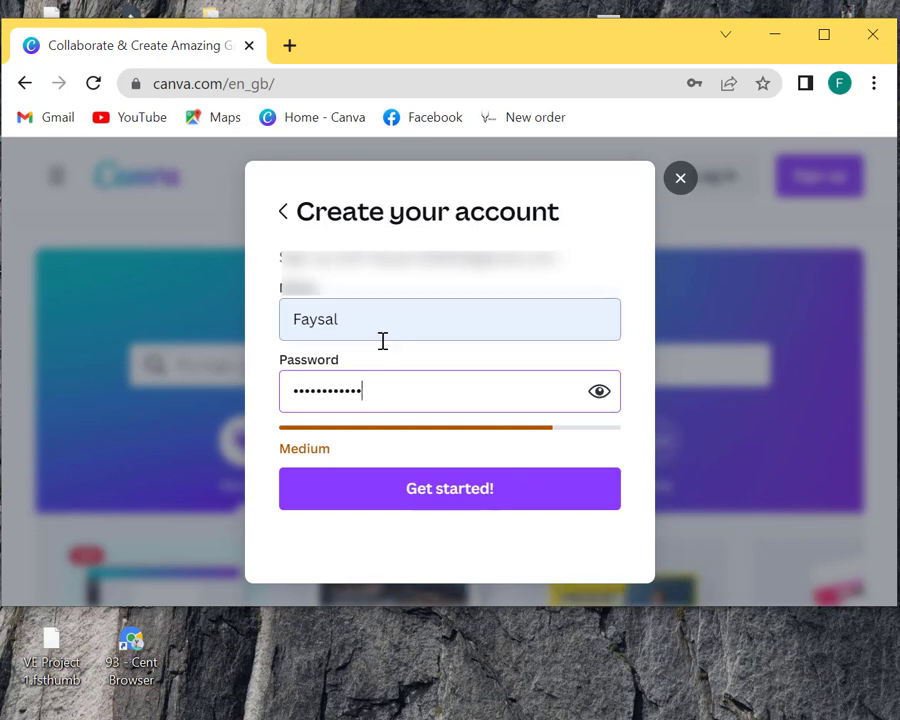
click(450, 505)
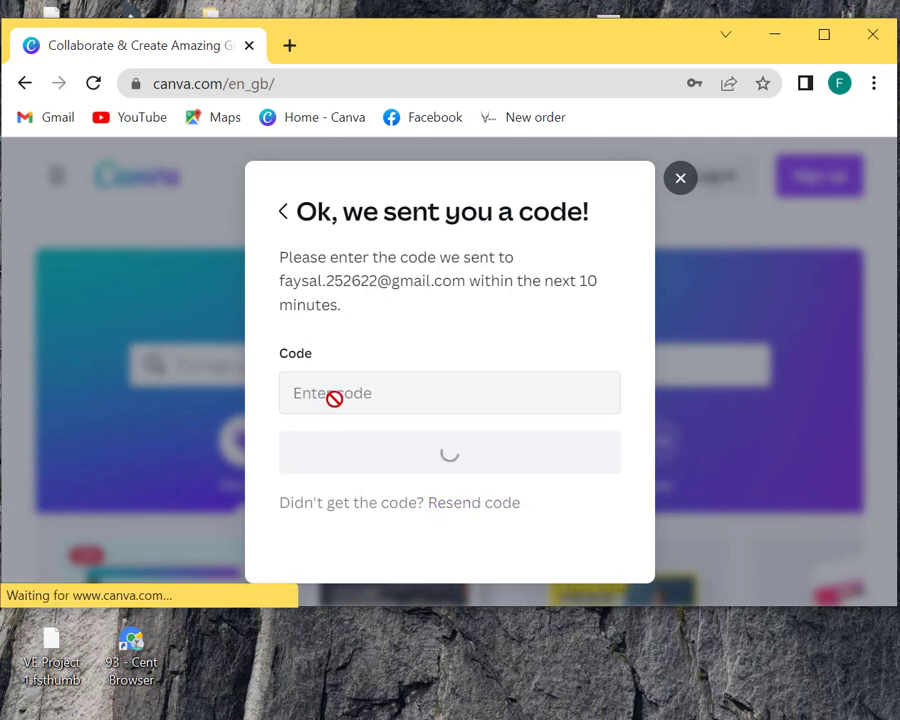
click(369, 703)
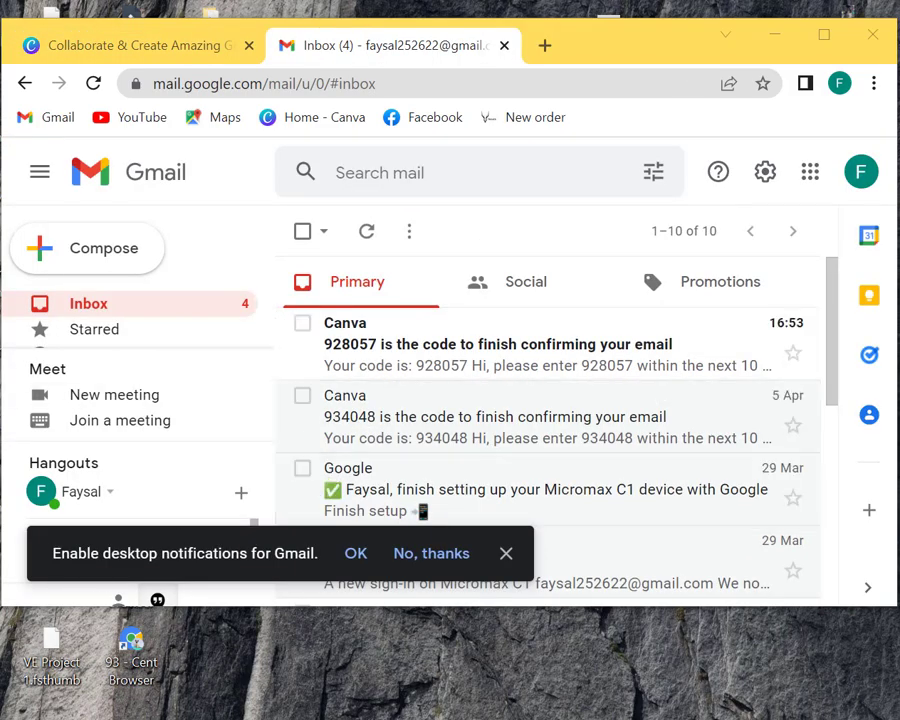
Open the newest Canva confirmation email in Gmail, dismissing the notifications prompt
click(172, 50)
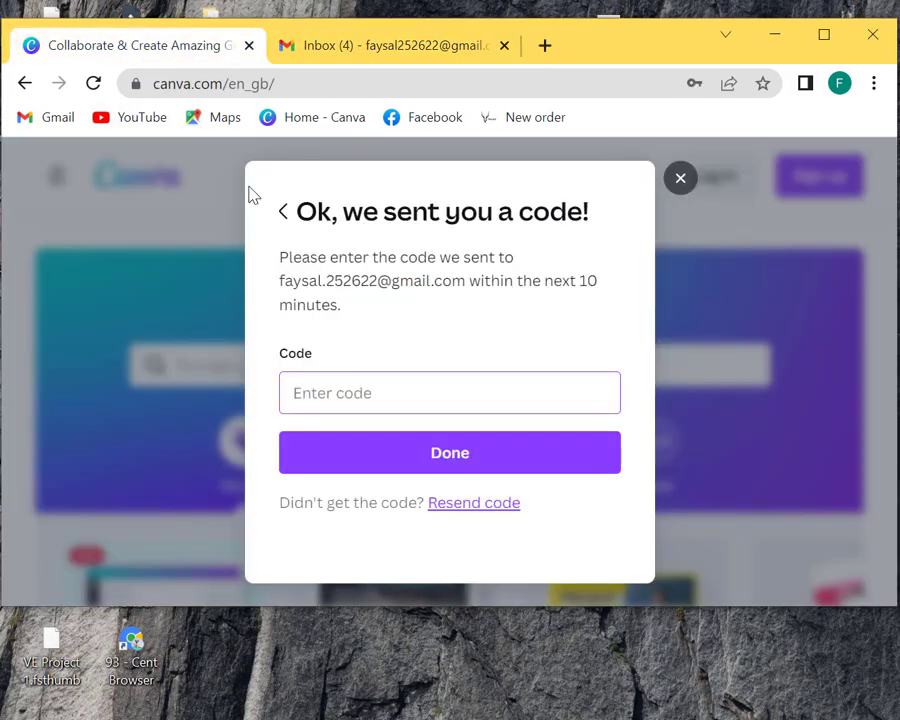
click(316, 48)
click(386, 358)
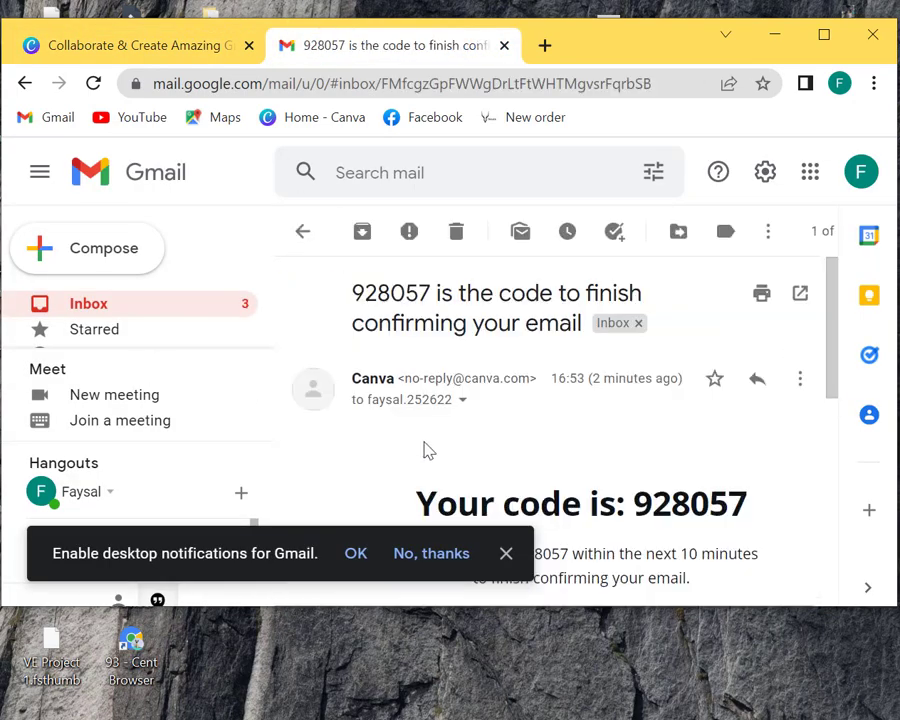
scroll(450, 480, down, 1)
click(505, 553)
scroll(476, 434, up, 1)
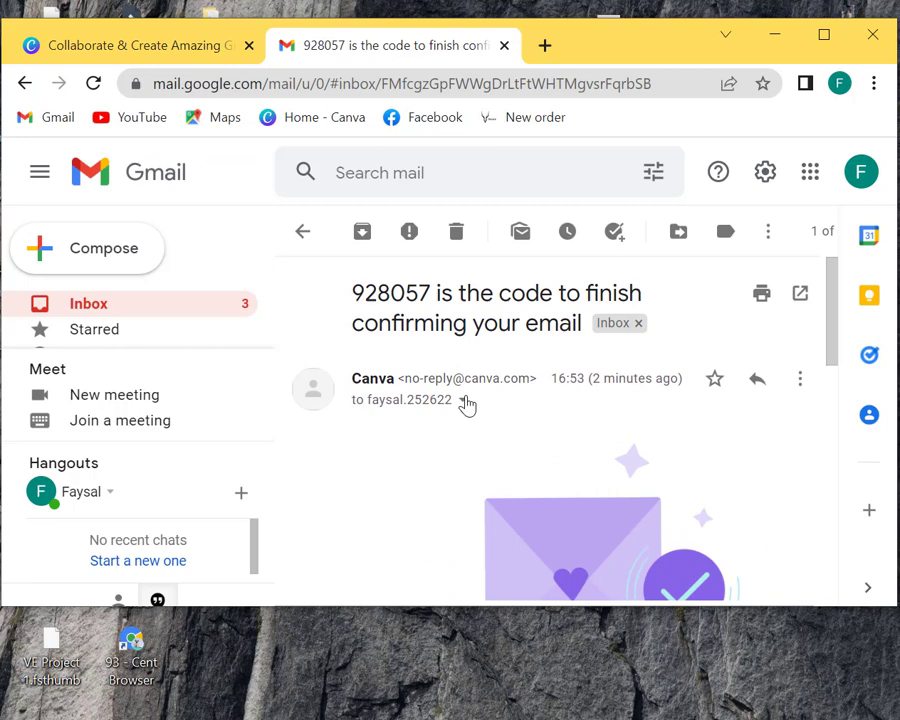
drag(433, 295, 353, 294)
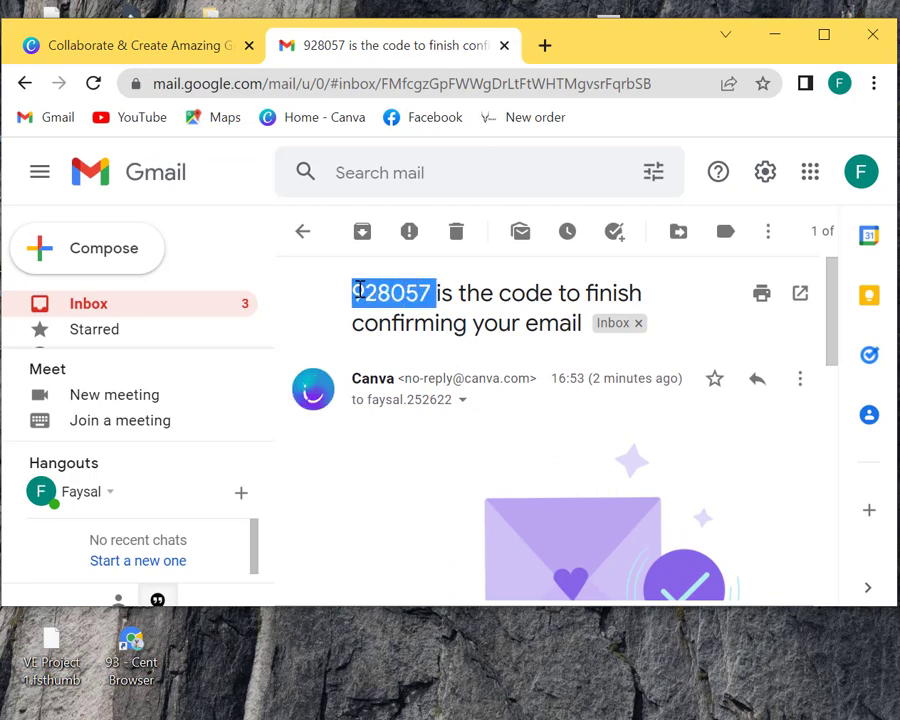
right_click(358, 293)
click(403, 307)
click(215, 47)
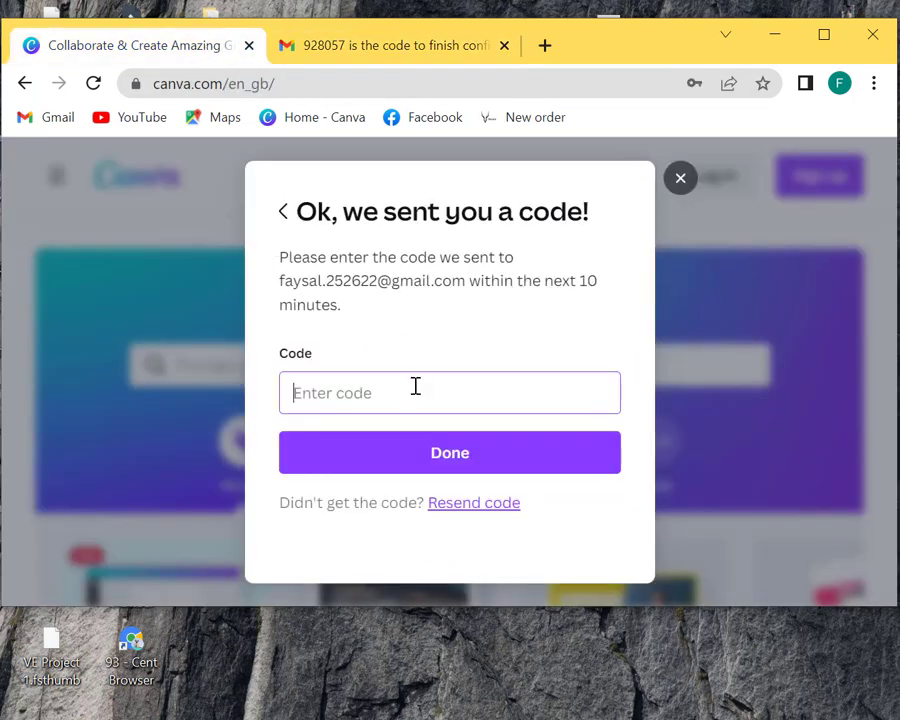
right_click(392, 397)
click(452, 230)
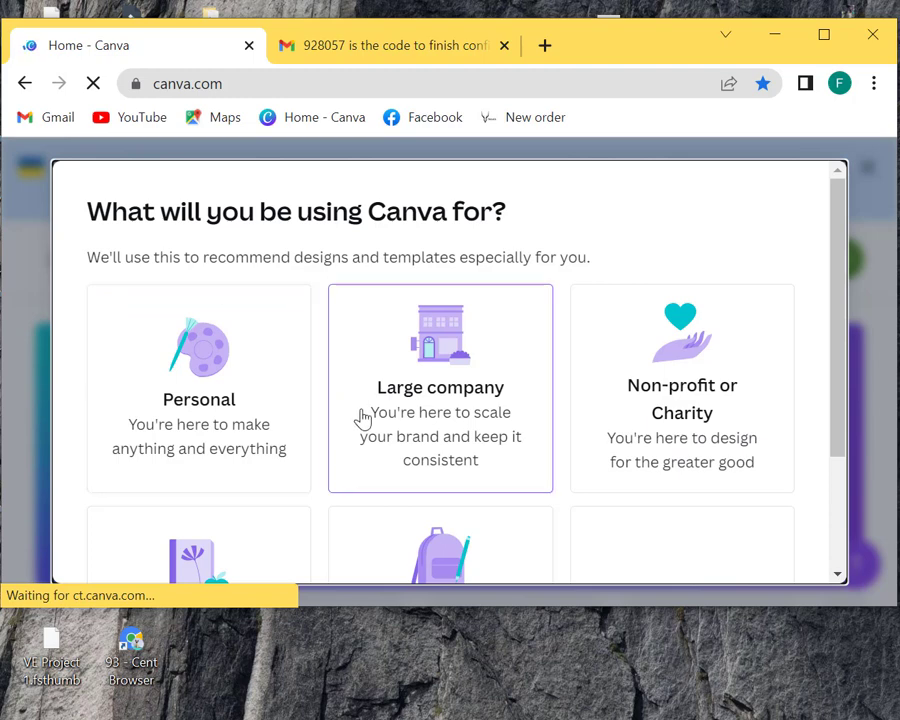
Choose Personal use, decline the Pro trial and close the Ukraine banner
scroll(363, 418, down, 3)
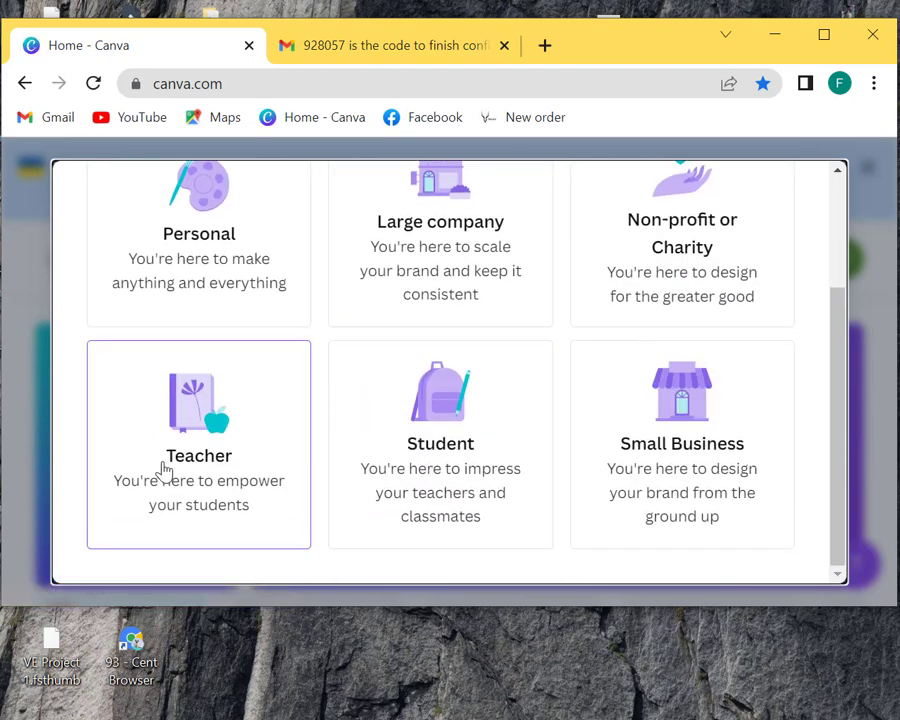
scroll(407, 473, up, 3)
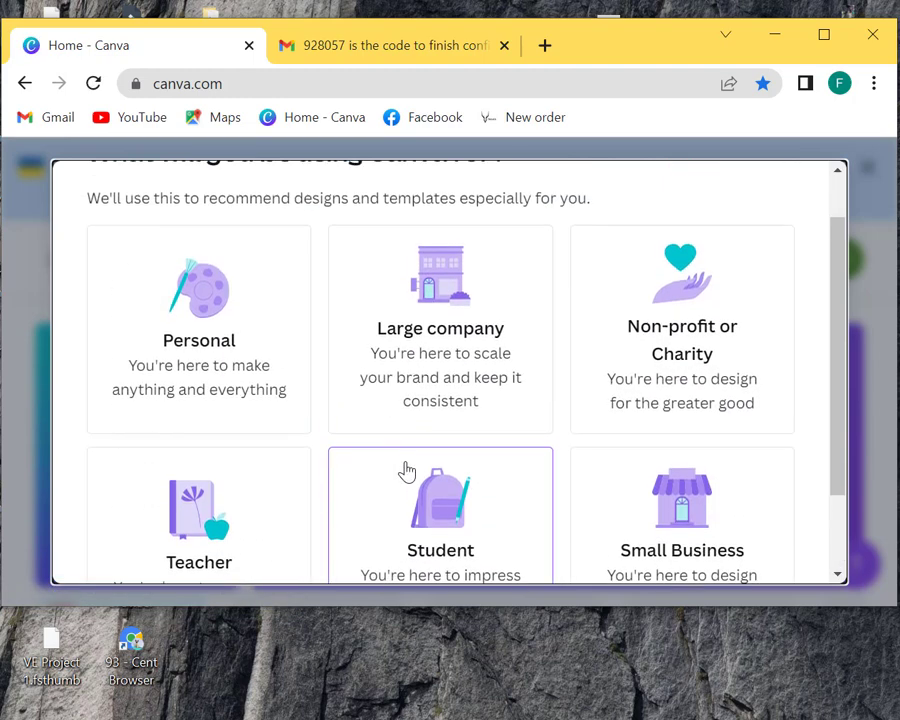
click(173, 333)
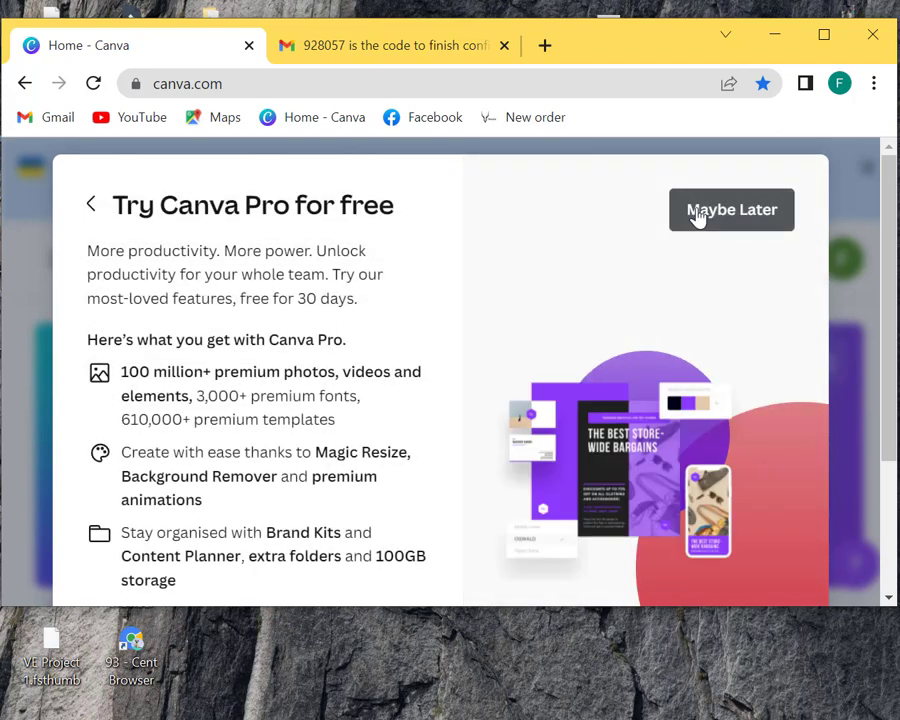
click(712, 238)
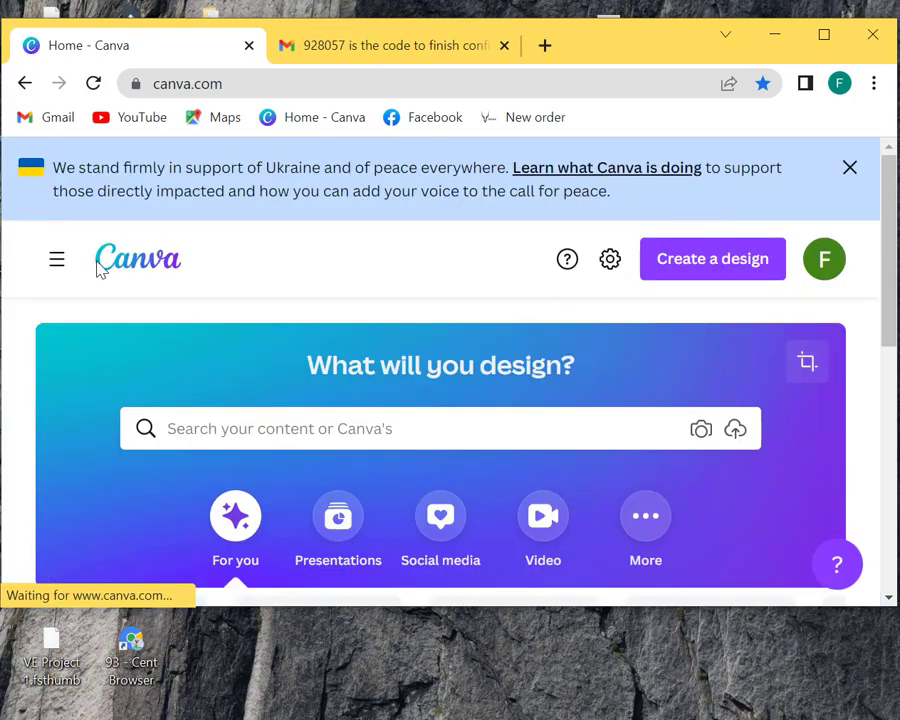
click(848, 167)
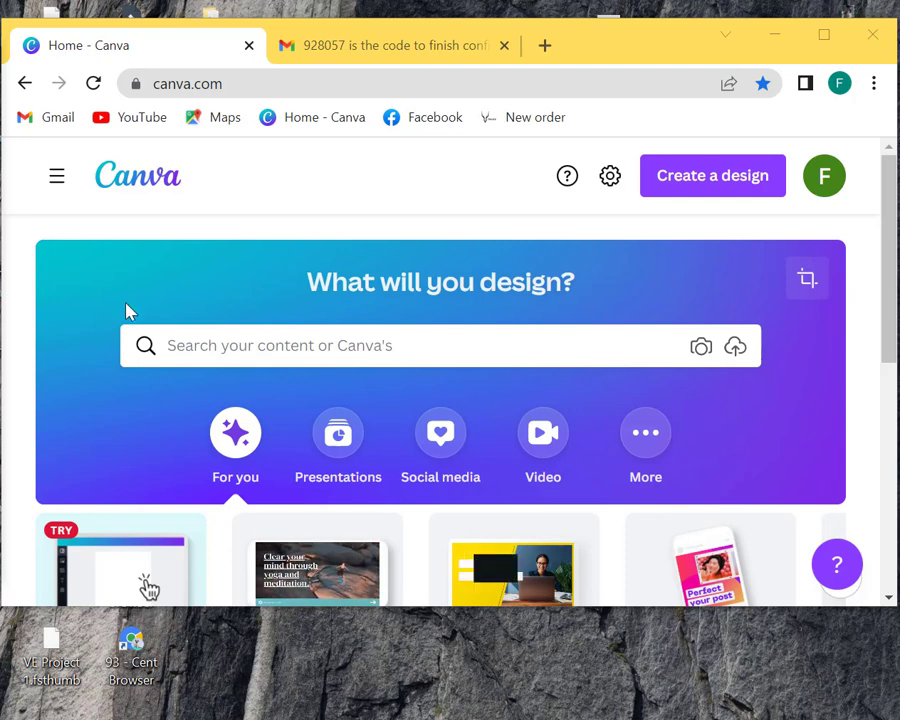
Scroll the home page down and back up to preview suggested design types
scroll(220, 330, down, 2)
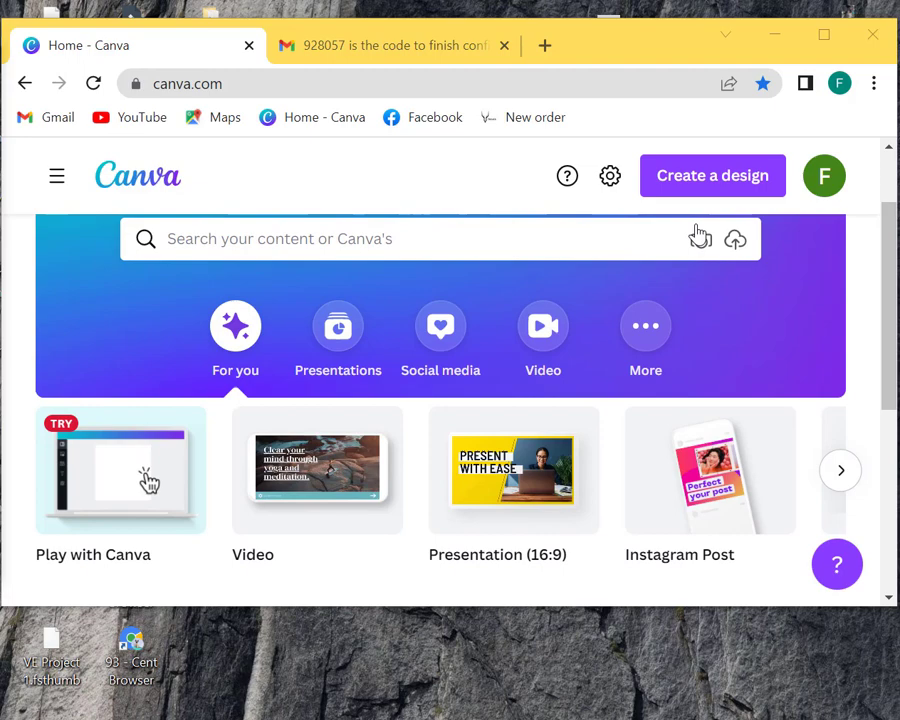
scroll(697, 245, up, 2)
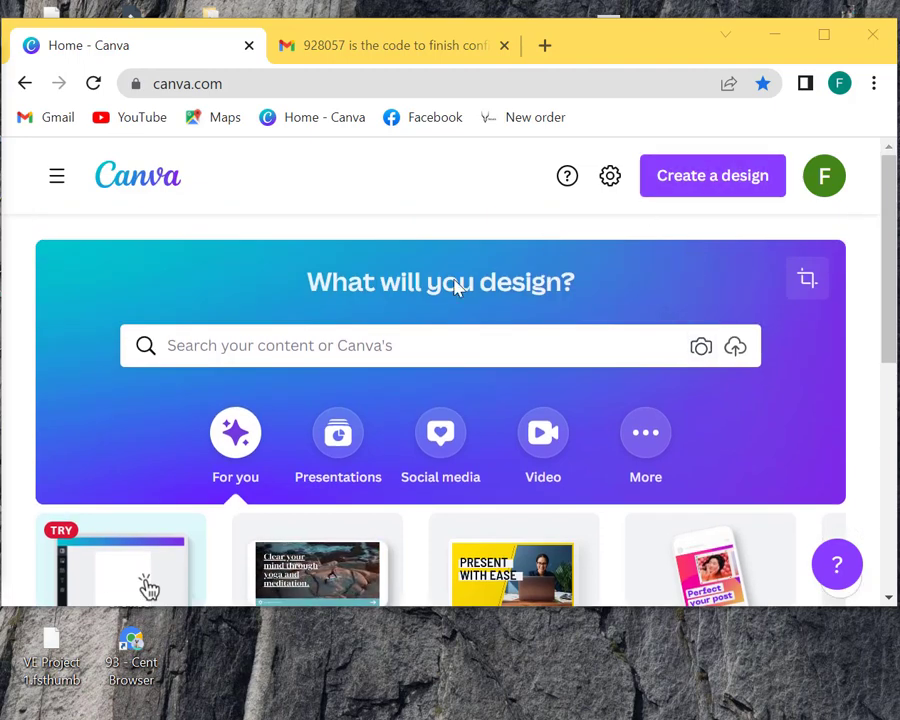
click(388, 342)
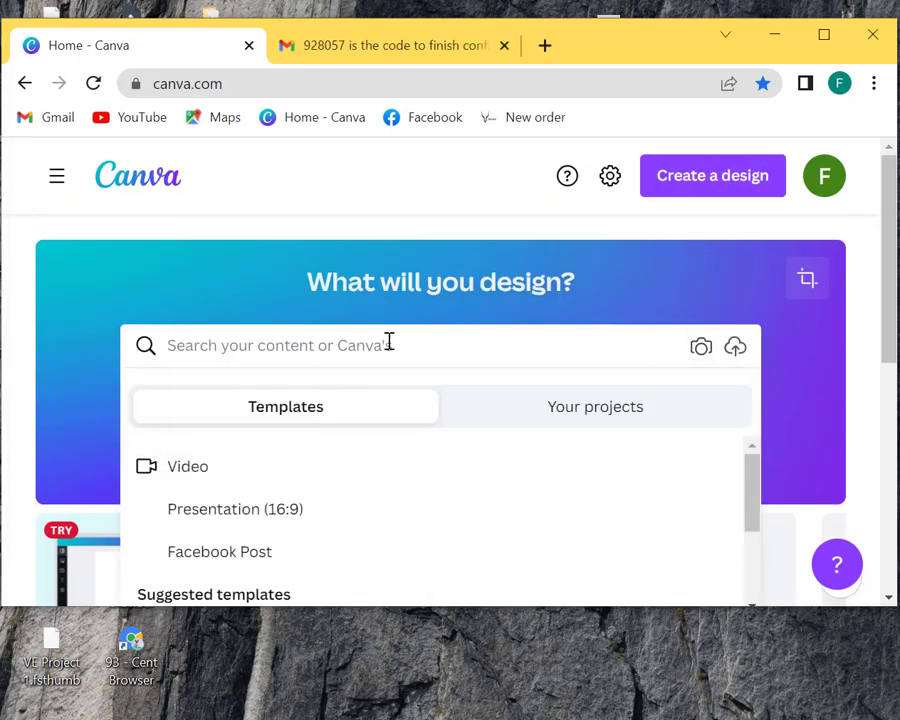
text(youtube)
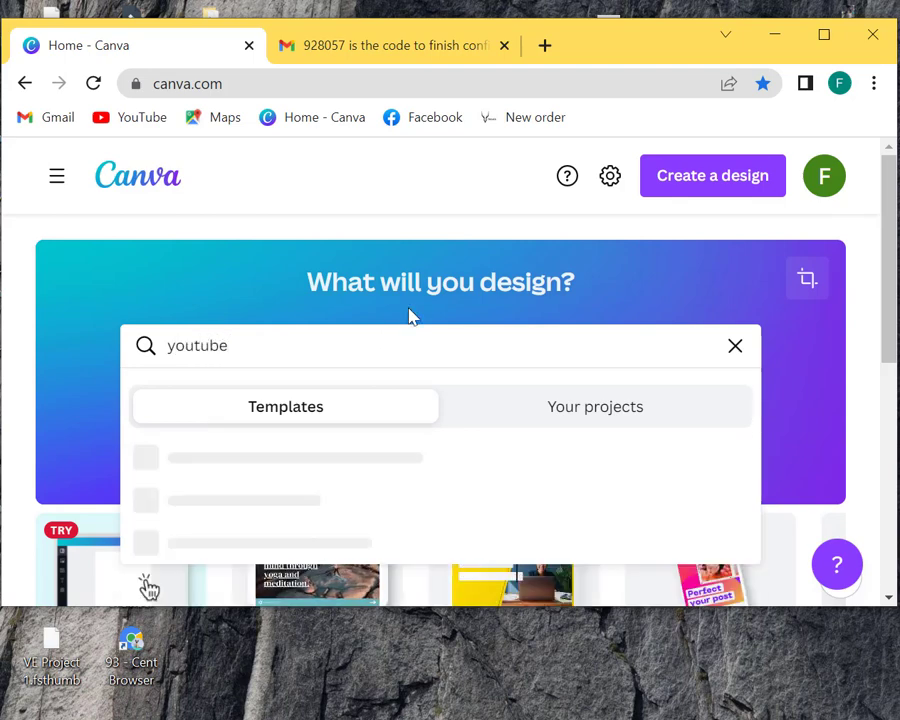
scroll(285, 465, down, 2)
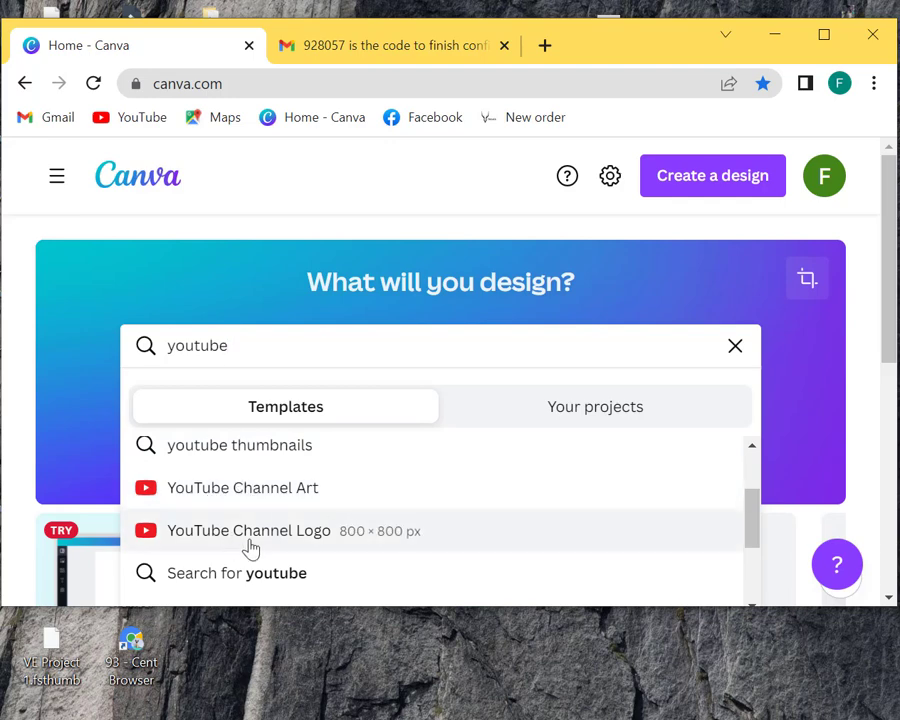
scroll(257, 527, down, 3)
scroll(320, 486, up, 5)
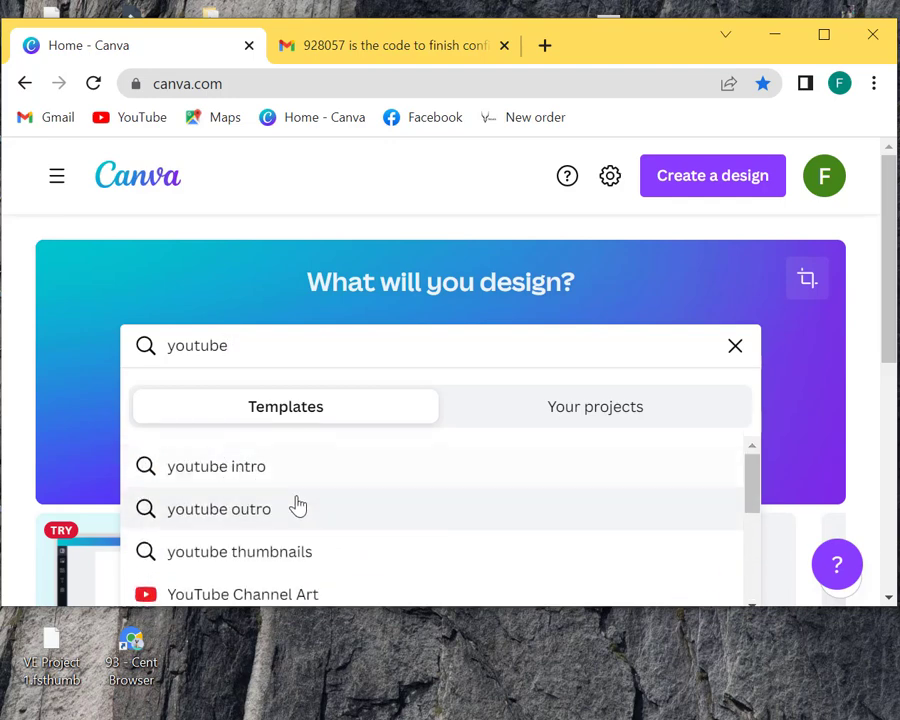
click(736, 347)
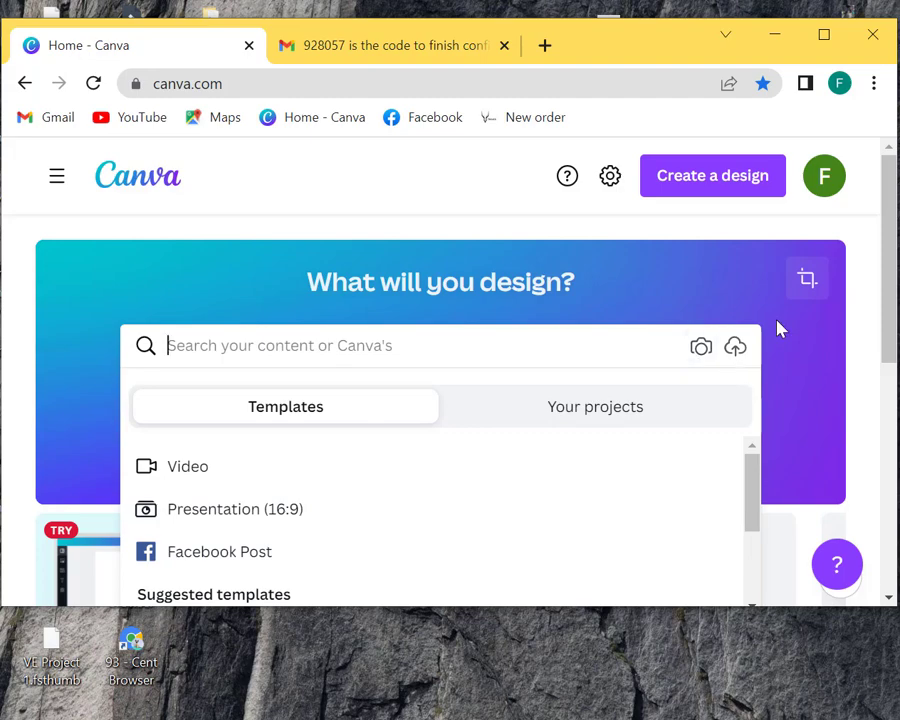
Close the search dropdown and scroll the home page down to Learn and Play
click(500, 310)
scroll(344, 354, down, 1)
scroll(234, 478, down, 3)
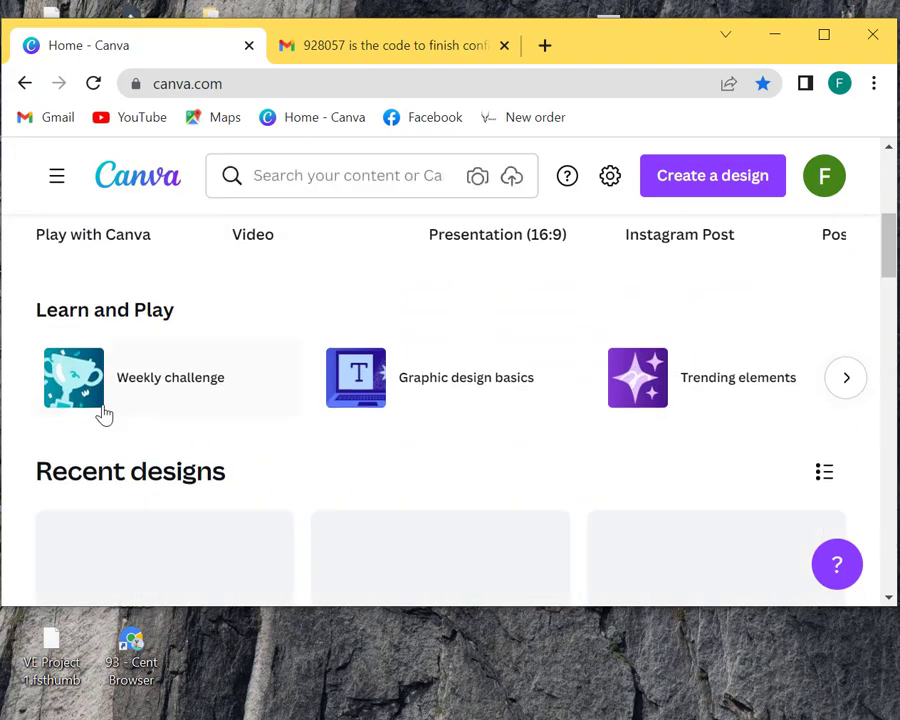
scroll(100, 414, up, 5)
scroll(168, 454, down, 2)
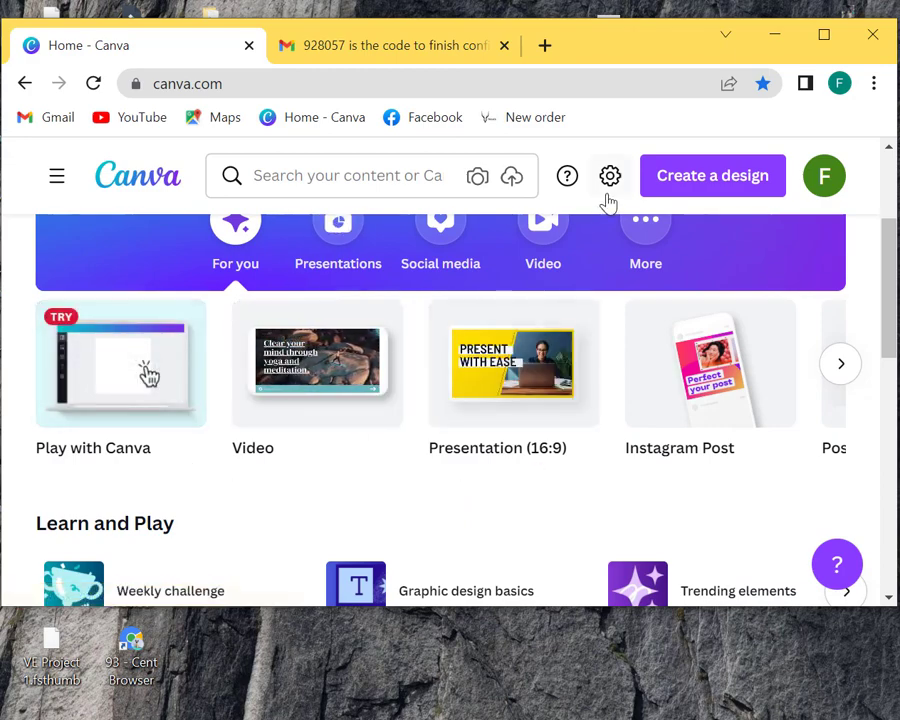
mouse_move(121, 363)
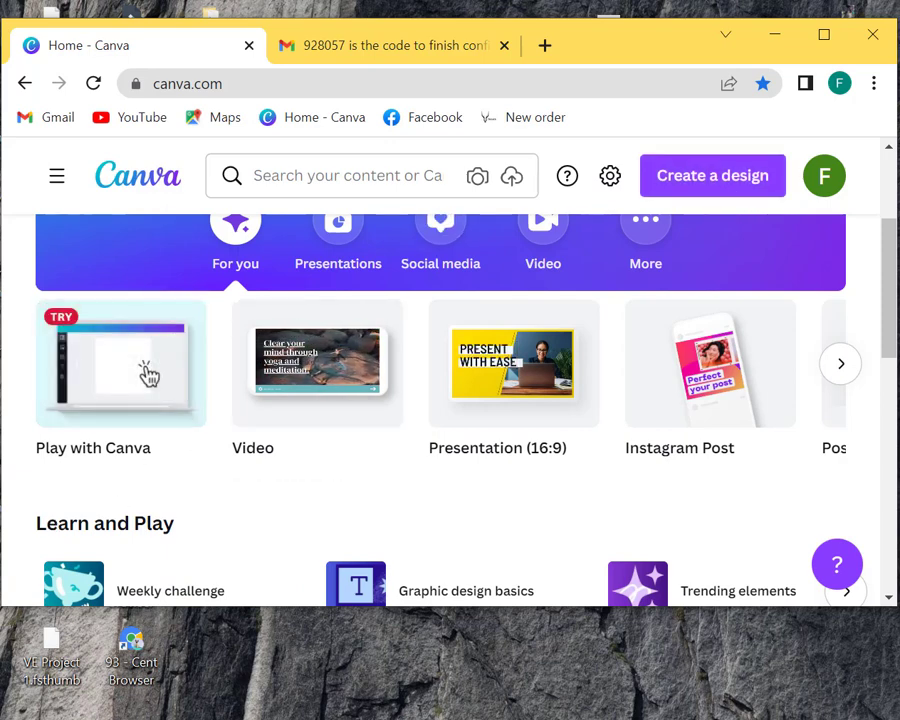
click(85, 672)
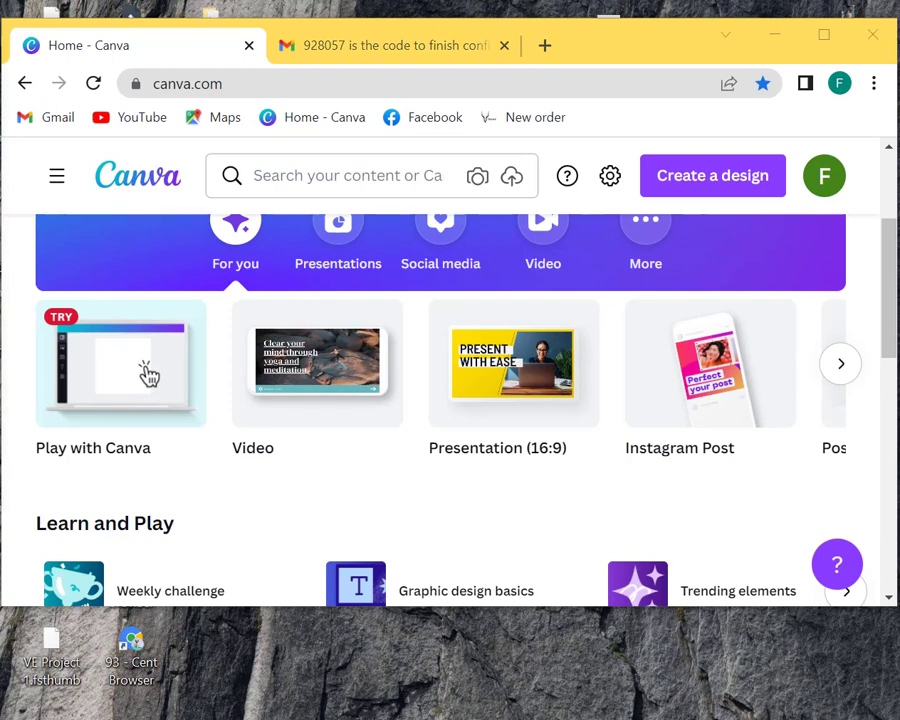